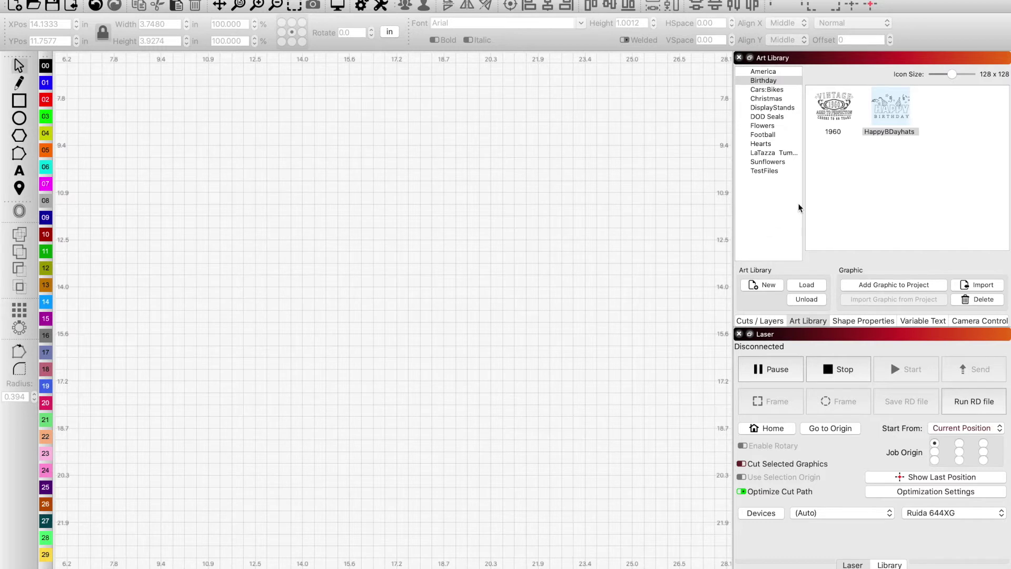
Place the HappyBDayhats birthday graphic and the 30oz LaTazza tumbler image on the canvas
{"action": "left_click", "coordinate": [773, 73]}
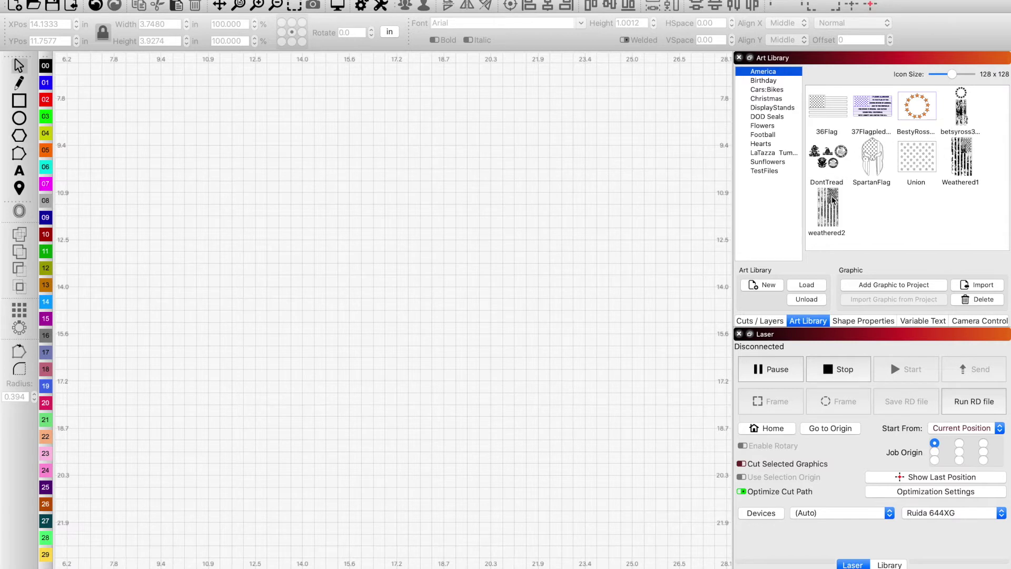
{"action": "left_click", "coordinate": [775, 82]}
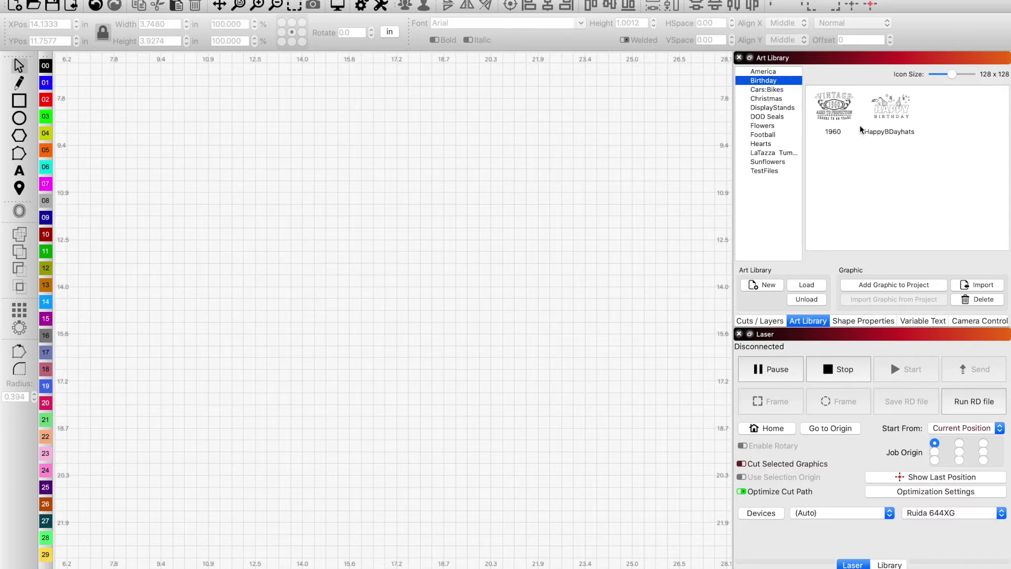
{"action": "left_click_drag", "start_coordinate": [901, 114], "coordinate": [412, 212]}
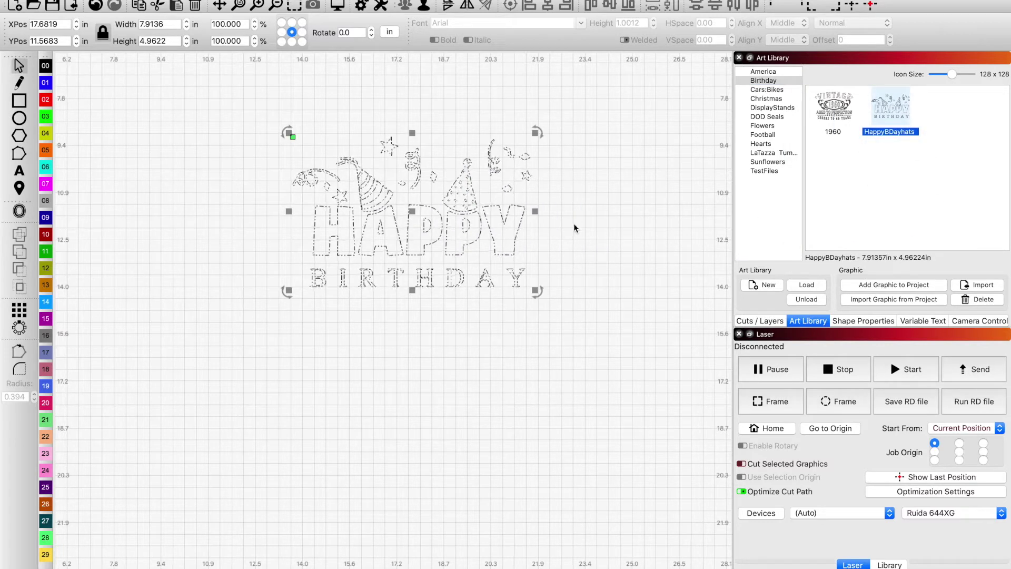
{"action": "left_click", "coordinate": [473, 230]}
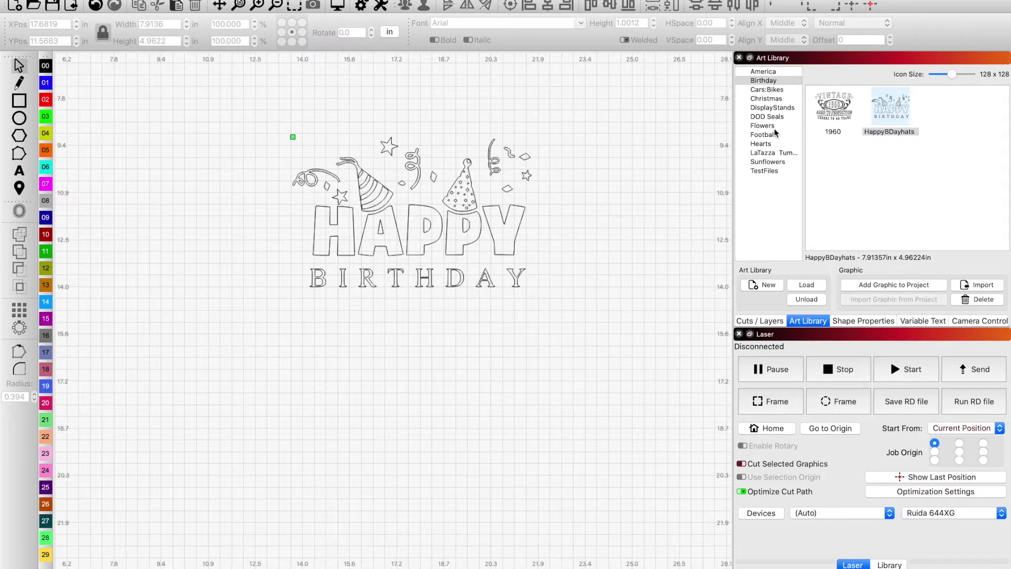
{"action": "left_click", "coordinate": [774, 152]}
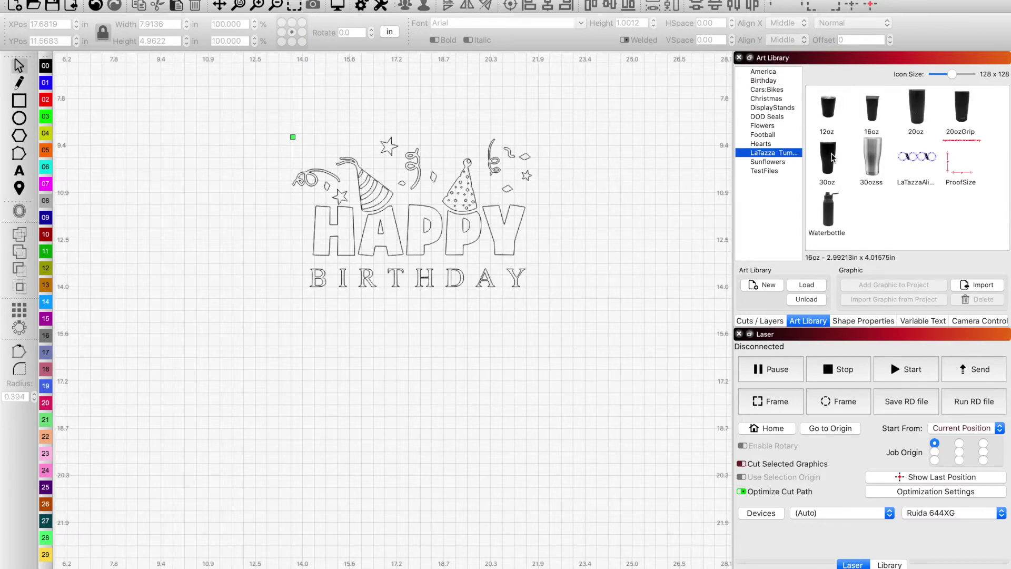
{"action": "left_click_drag", "start_coordinate": [837, 158], "coordinate": [672, 256]}
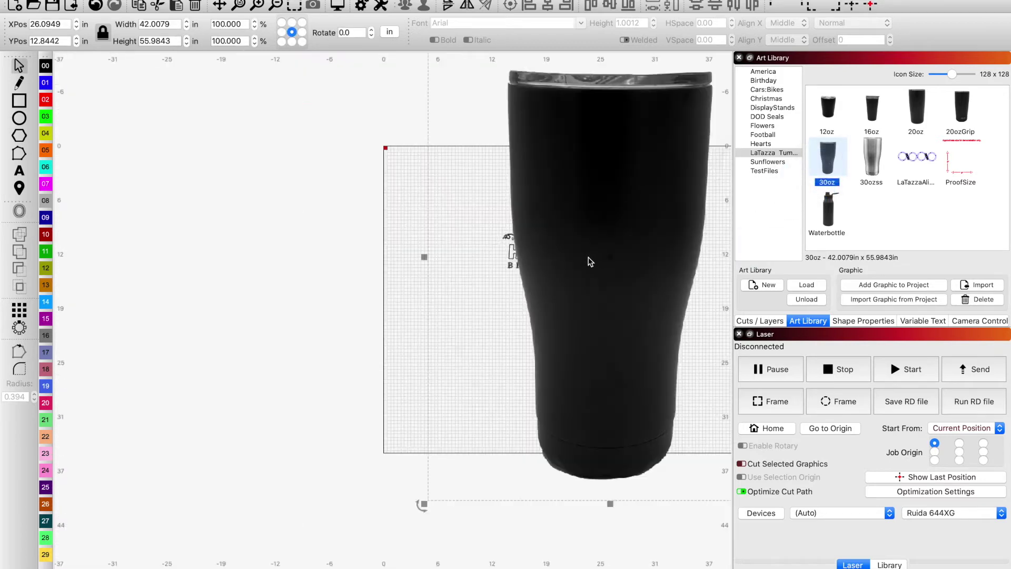
Shrink the tumbler to about half size and put the Happy Birthday art on layer 08
{"action": "scroll", "coordinate": [585, 180], "scroll_direction": "down", "scroll_amount": 4}
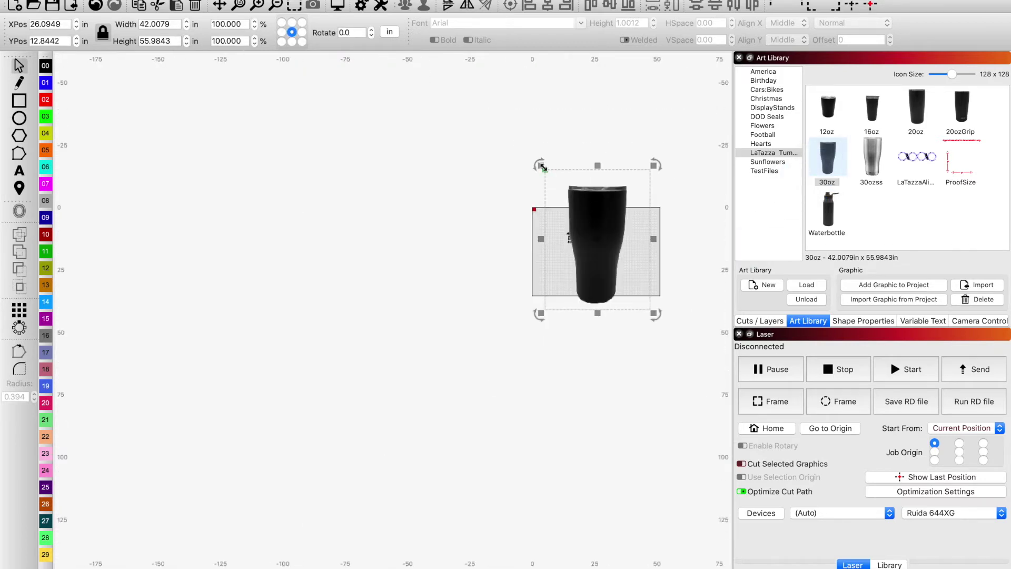
{"action": "left_click_drag", "start_coordinate": [544, 168], "coordinate": [610, 236]}
{"action": "scroll", "coordinate": [610, 237], "scroll_direction": "up", "scroll_amount": 1}
{"action": "scroll", "coordinate": [610, 238], "scroll_direction": "up", "scroll_amount": 5}
{"action": "left_click", "coordinate": [421, 258]}
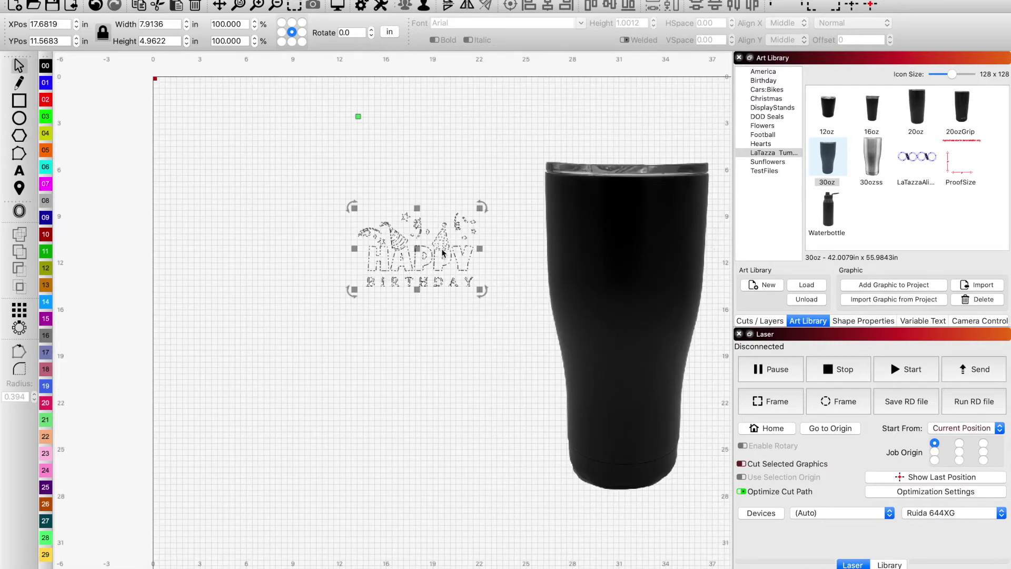
{"action": "left_click", "coordinate": [42, 202]}
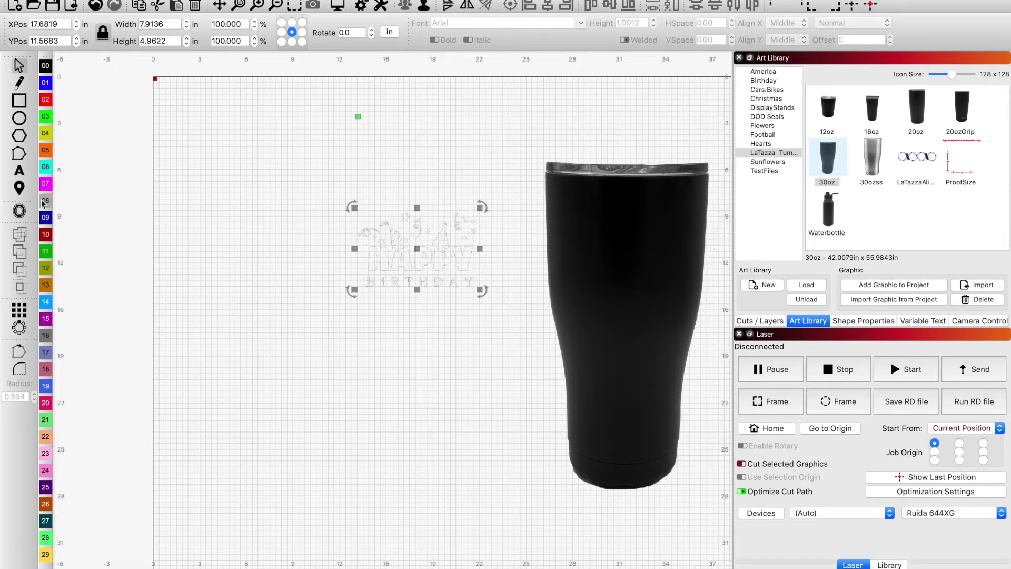
Turn on filled rendering in Settings and move the Happy Birthday art onto the tumbler
{"action": "left_click", "coordinate": [340, 8]}
{"action": "left_click", "coordinate": [383, 145]}
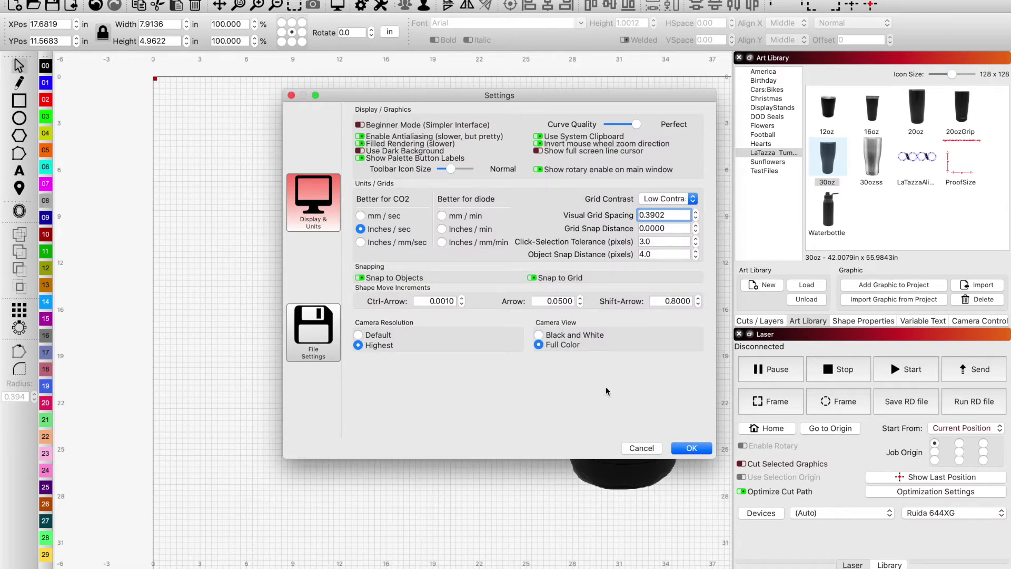
{"action": "left_click", "coordinate": [688, 448]}
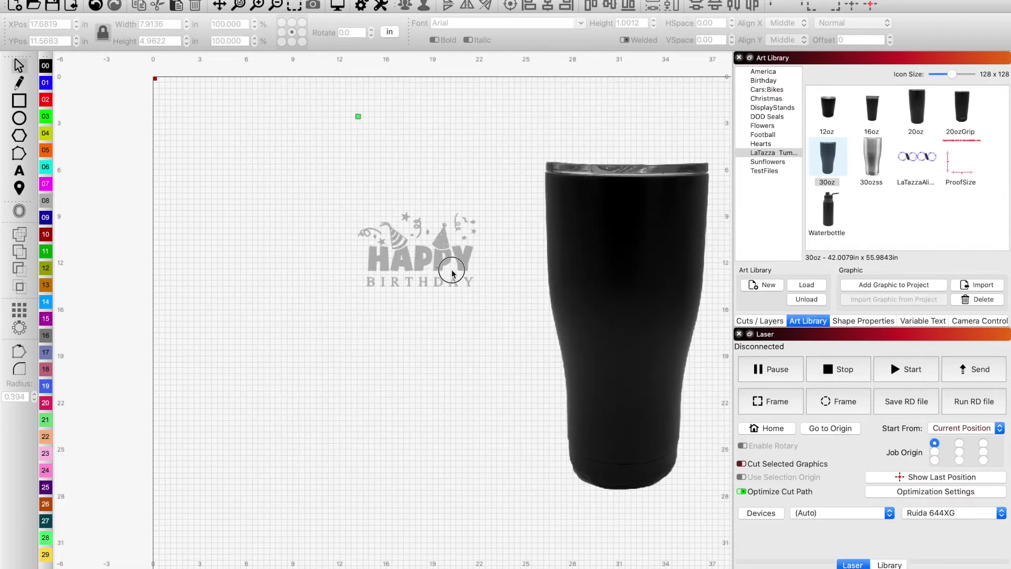
{"action": "left_click", "coordinate": [427, 262]}
{"action": "left_click_drag", "start_coordinate": [422, 253], "coordinate": [632, 259]}
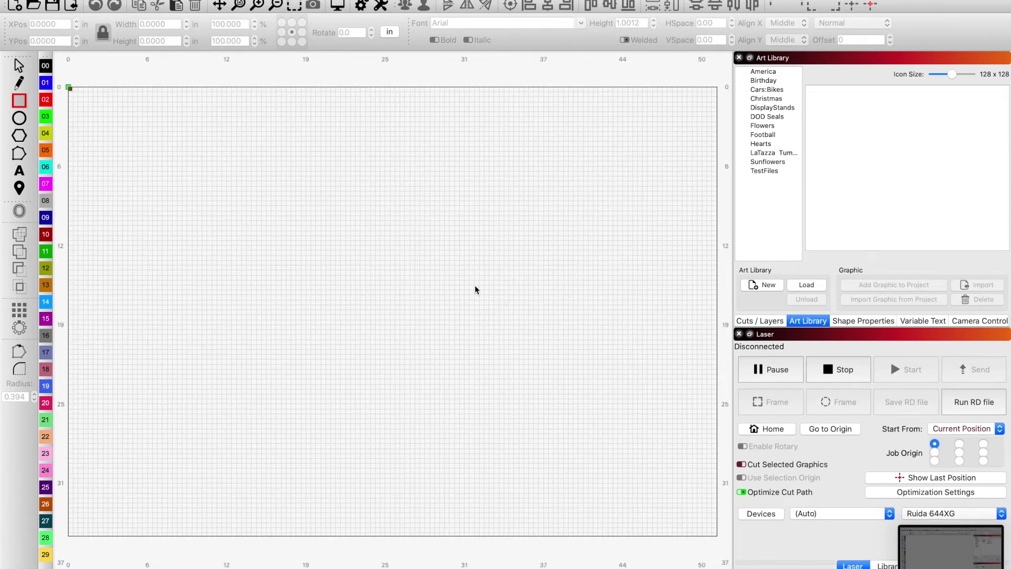
Create a new art library named 'Basic Shapes' in the Lightburn folder, replacing the existing file
{"action": "left_click", "coordinate": [772, 286]}
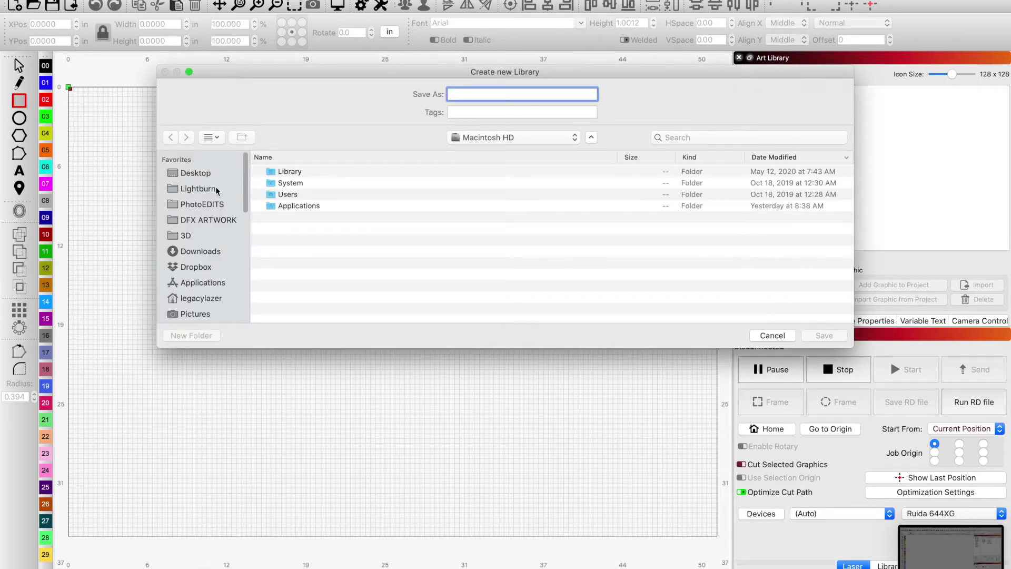
{"action": "left_click", "coordinate": [212, 188]}
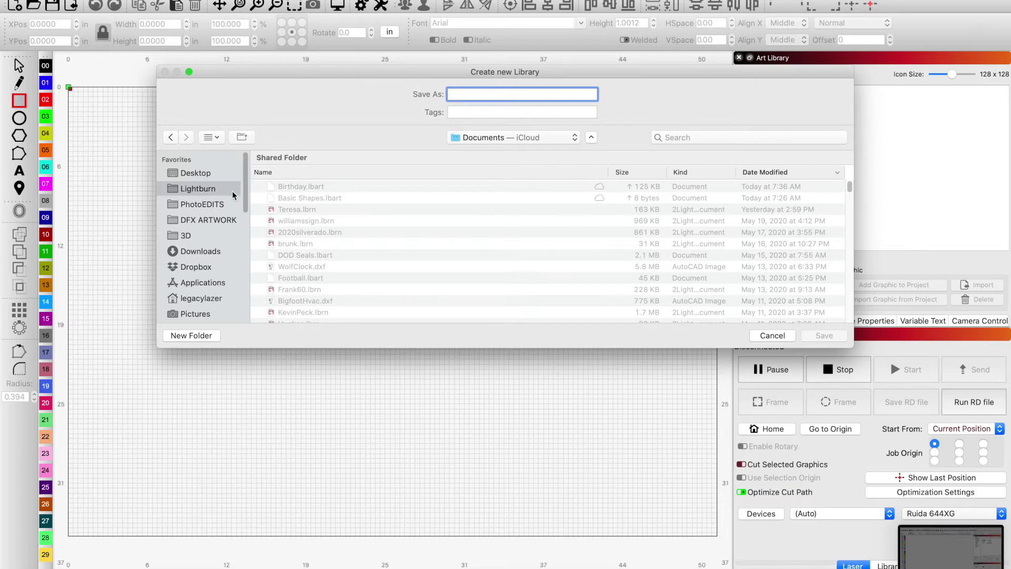
{"action": "left_click_drag", "start_coordinate": [416, 76], "coordinate": [294, 109]}
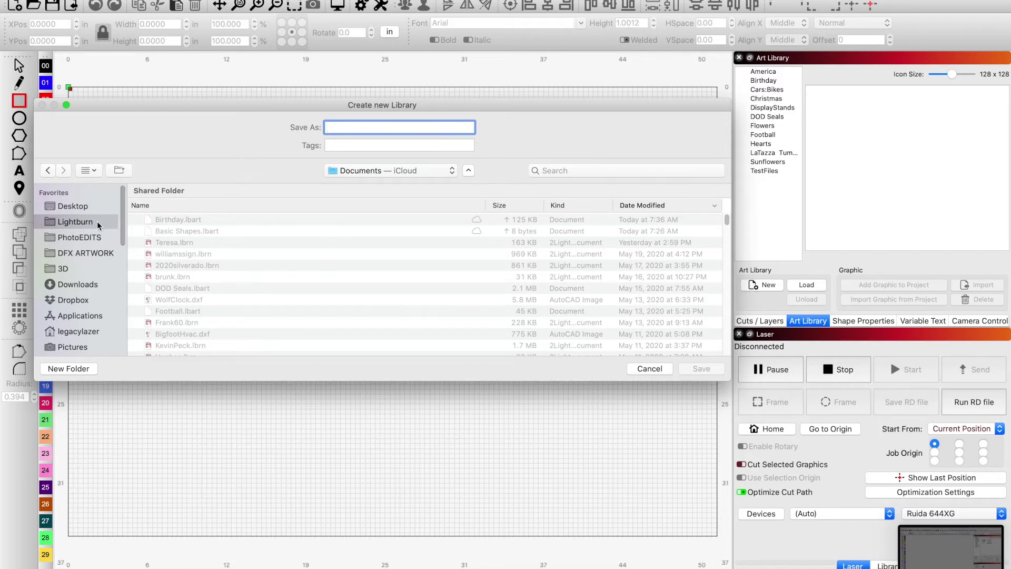
{"action": "left_click", "coordinate": [441, 127]}
{"action": "type", "text": "C"}
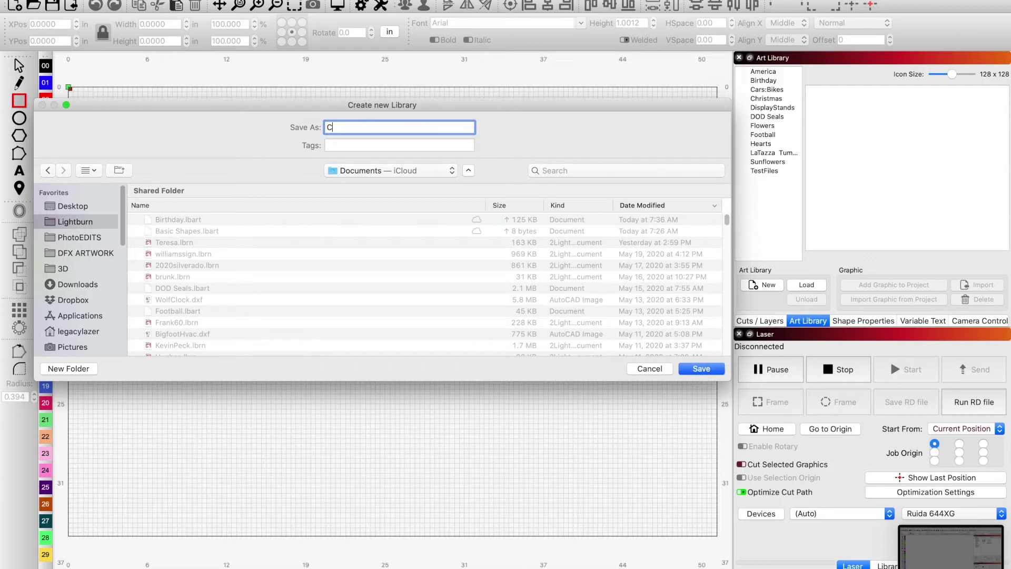
{"action": "key", "text": "BackSpace"}
{"action": "type", "text": "Basic Shapes"}
{"action": "left_click", "coordinate": [706, 369]}
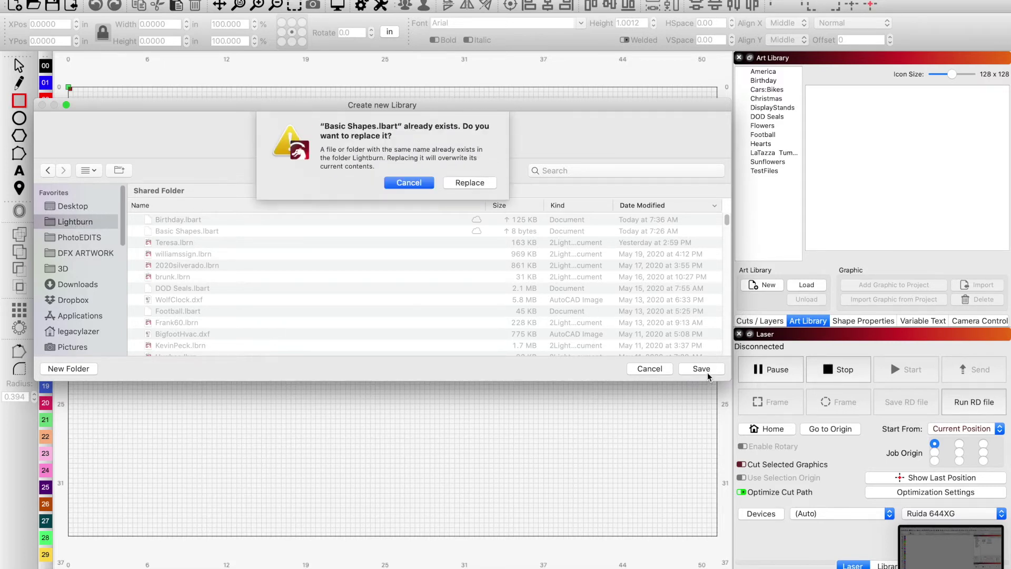
{"action": "left_click", "coordinate": [470, 182]}
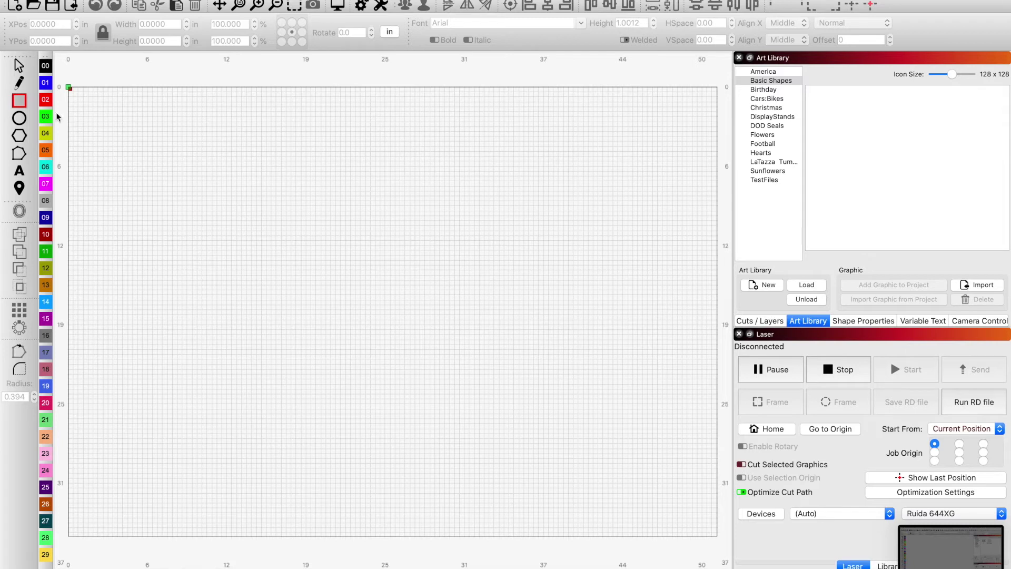
Draw a rectangle near the upper left of the page and select it
{"action": "left_click", "coordinate": [249, 214]}
{"action": "left_click_drag", "start_coordinate": [249, 214], "coordinate": [327, 264]}
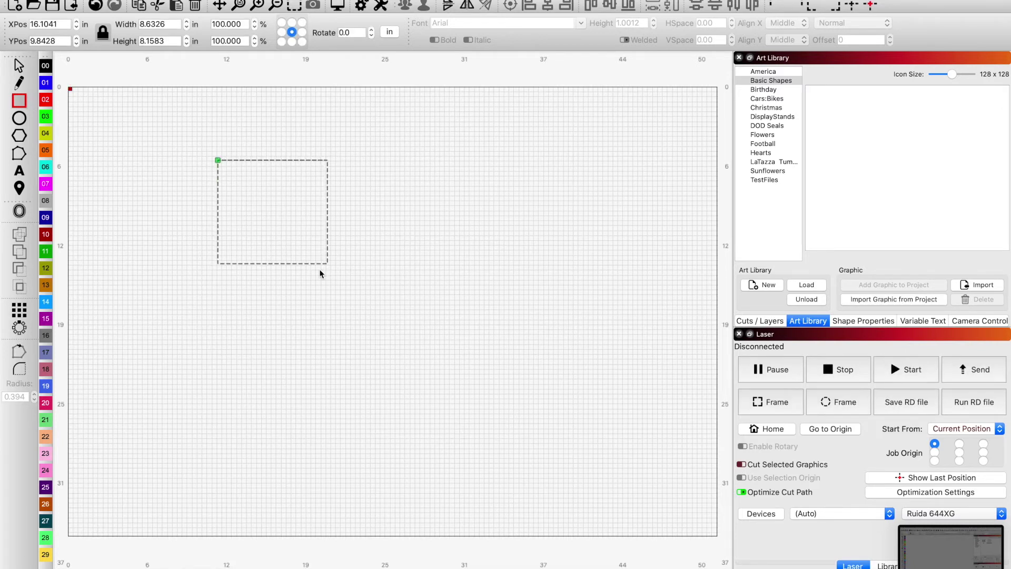
{"action": "left_click", "coordinate": [18, 65]}
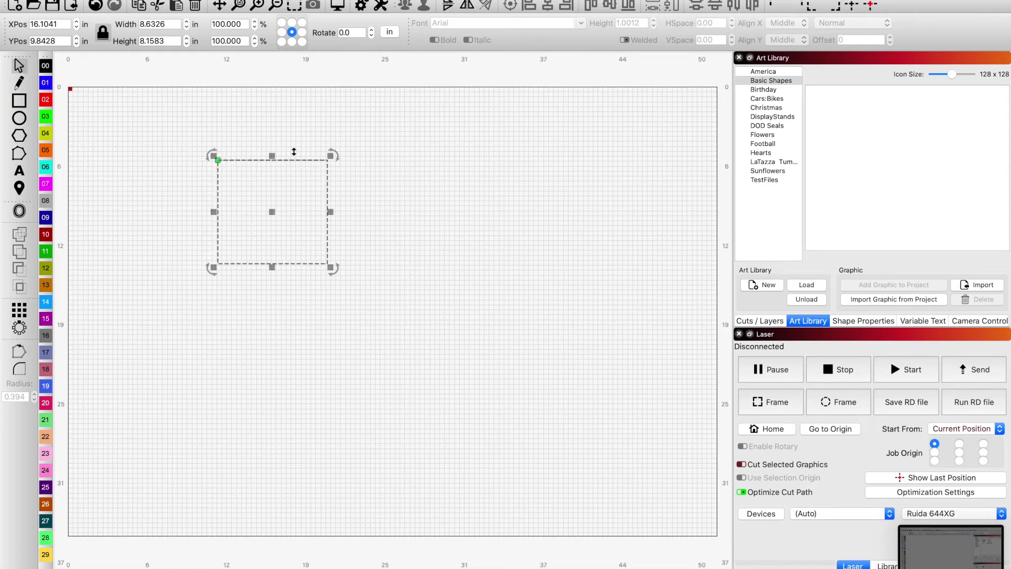
{"action": "left_click", "coordinate": [337, 170]}
{"action": "left_click", "coordinate": [298, 160]}
Add the rectangle to the Basic Shapes library as a graphic named 'Square'
{"action": "left_click", "coordinate": [890, 300]}
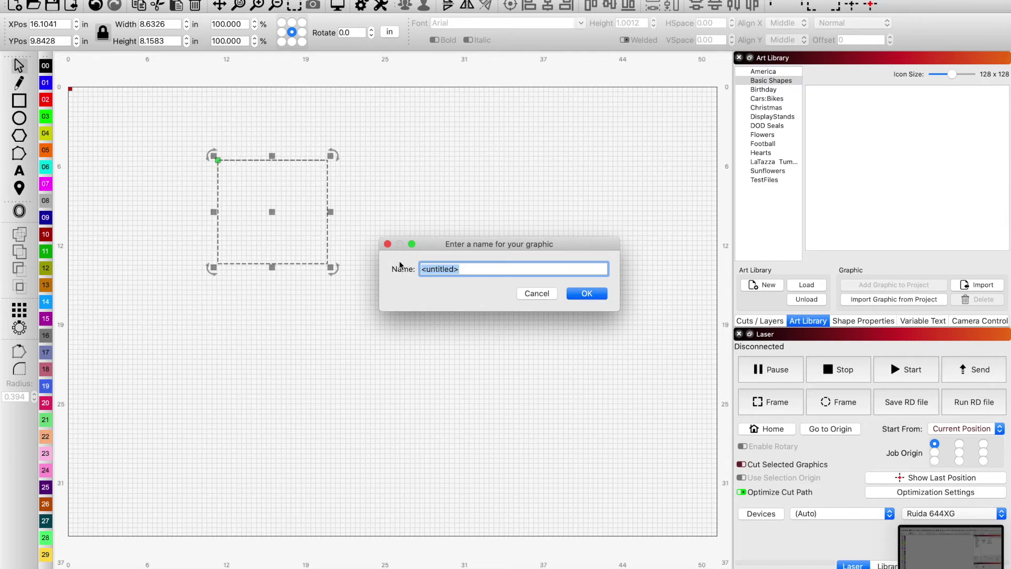
{"action": "type", "text": "Square"}
{"action": "key", "text": "Return"}
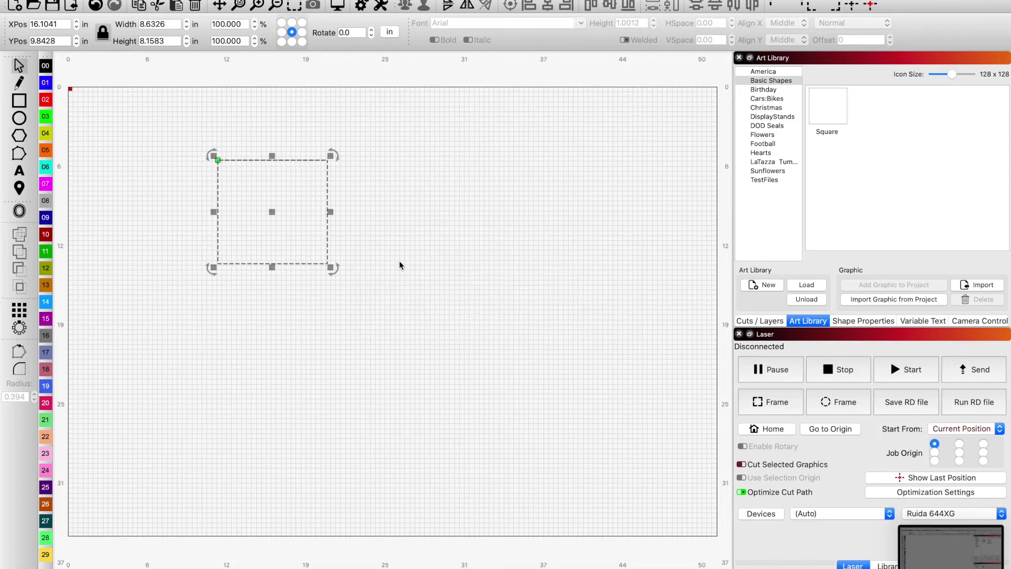
{"action": "left_click", "coordinate": [412, 198]}
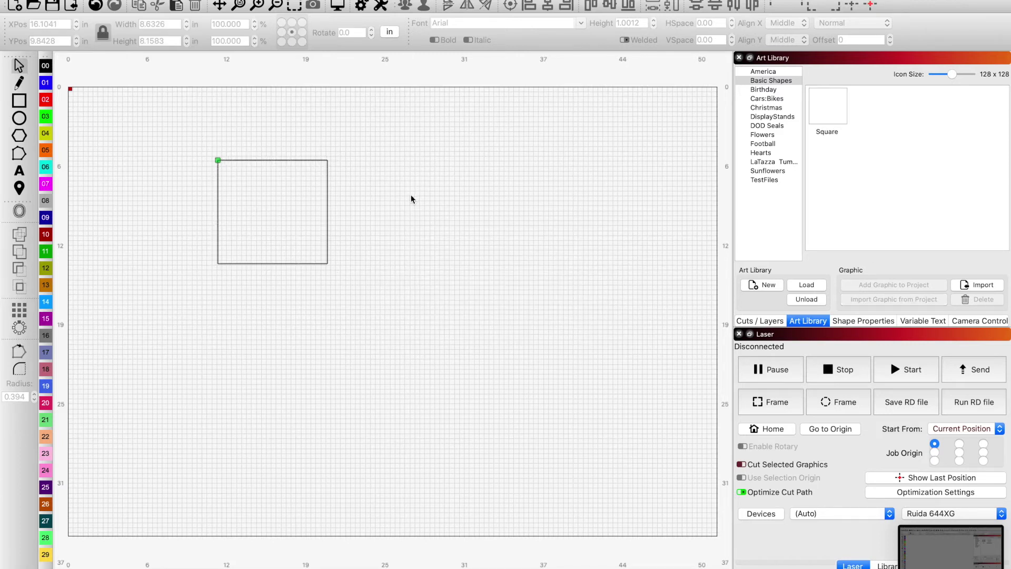
Delete the drawn square and place the library's Square graphic on the canvas as a test
{"action": "left_click", "coordinate": [290, 160]}
{"action": "key", "text": "Delete"}
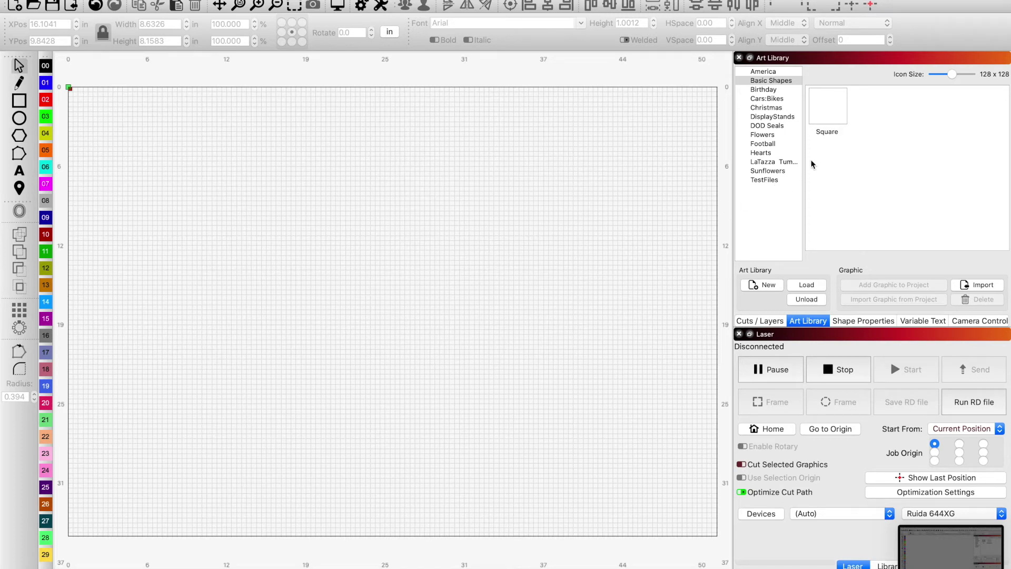
{"action": "left_click", "coordinate": [838, 126]}
{"action": "left_click_drag", "start_coordinate": [834, 104], "coordinate": [416, 249]}
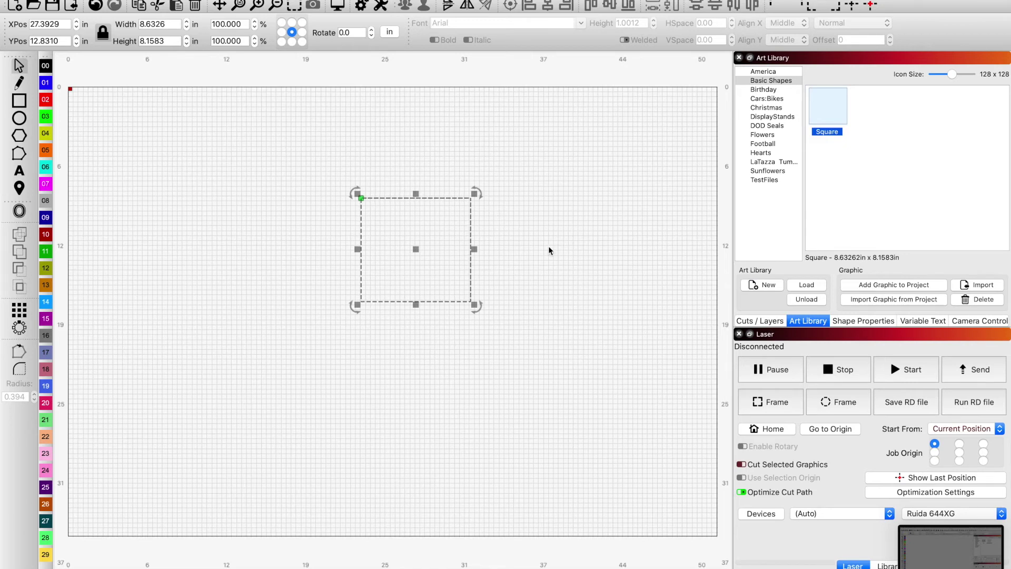
Delete the placed square and show the Birthday category in the Art Library
{"action": "left_click_drag", "start_coordinate": [529, 178], "coordinate": [342, 327]}
{"action": "key", "text": "Delete"}
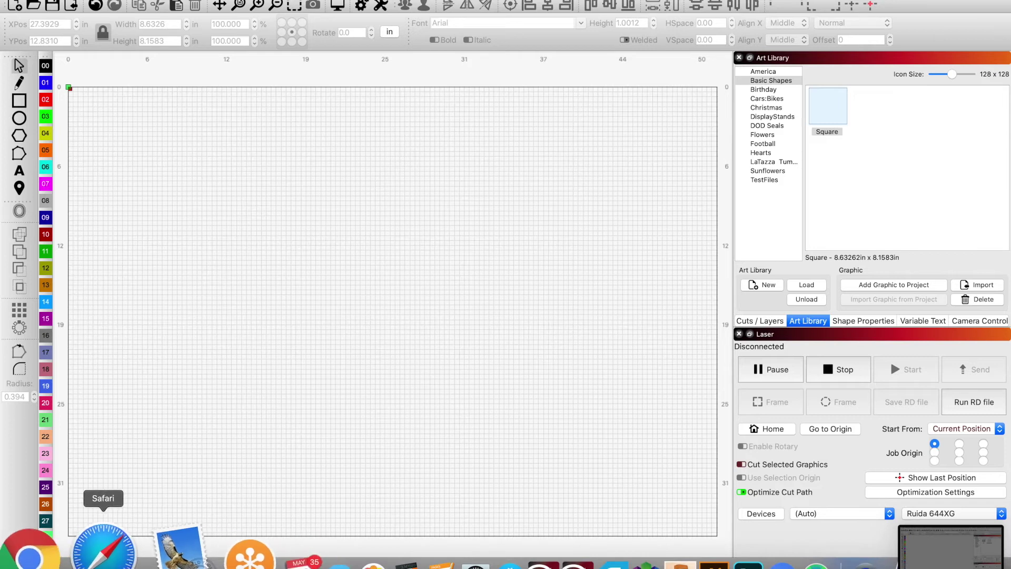
{"action": "left_click", "coordinate": [780, 90]}
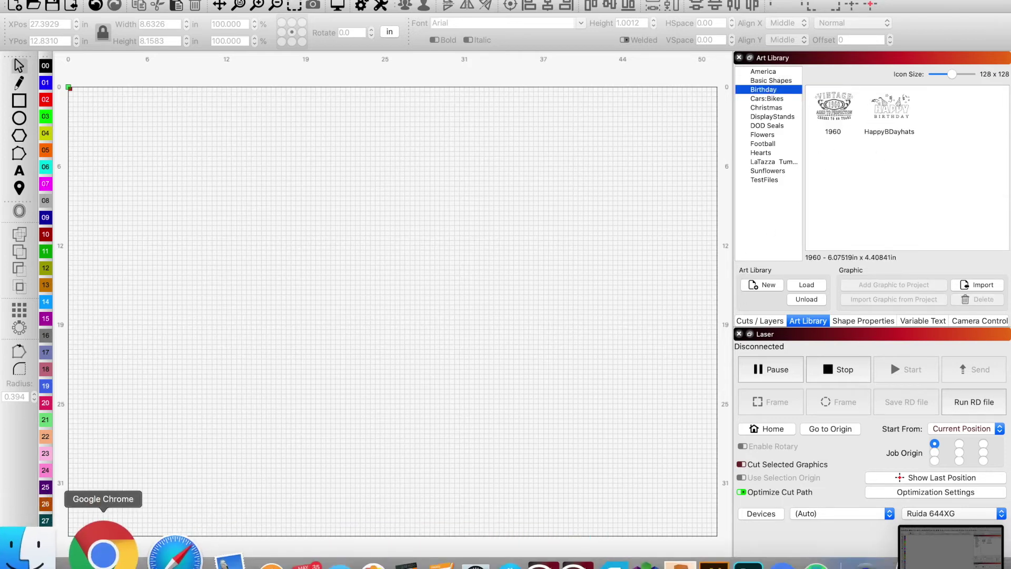
Filter Safari's birthday graphics image results to black-and-white, reusable-with-modification images
{"action": "left_click", "coordinate": [124, 548]}
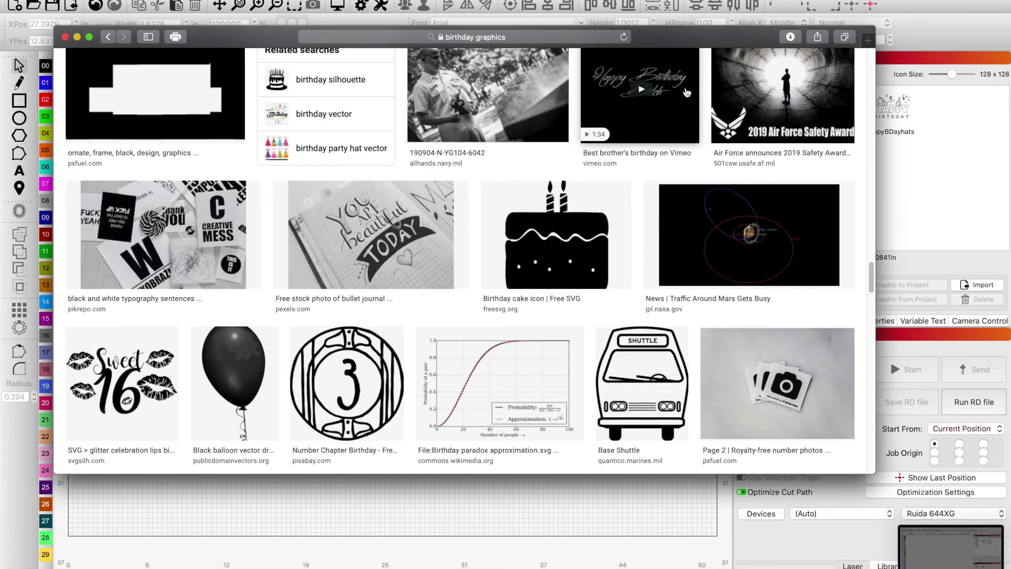
{"action": "scroll", "coordinate": [603, 186], "scroll_direction": "up", "scroll_amount": 15}
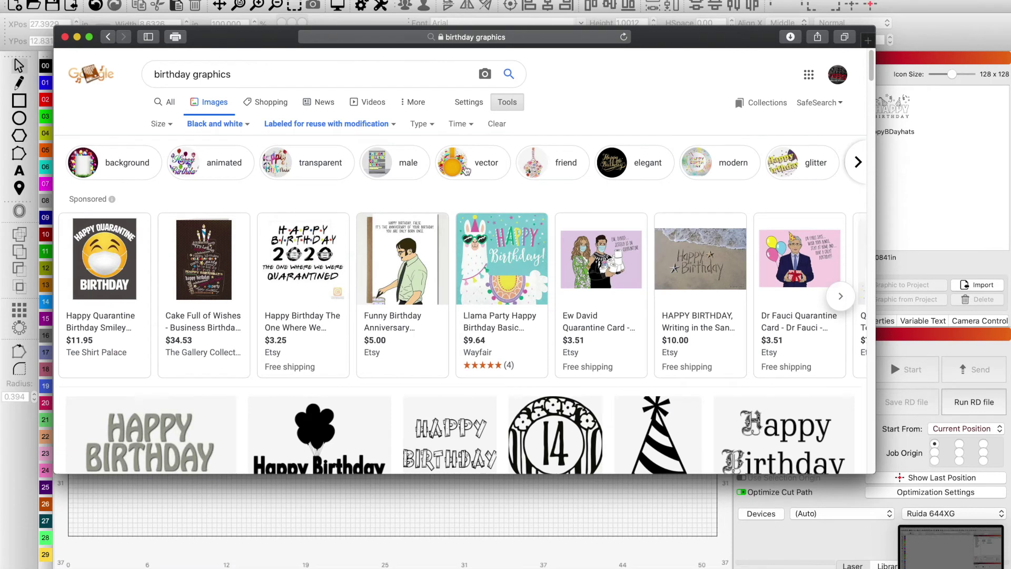
{"action": "left_click", "coordinate": [236, 124]}
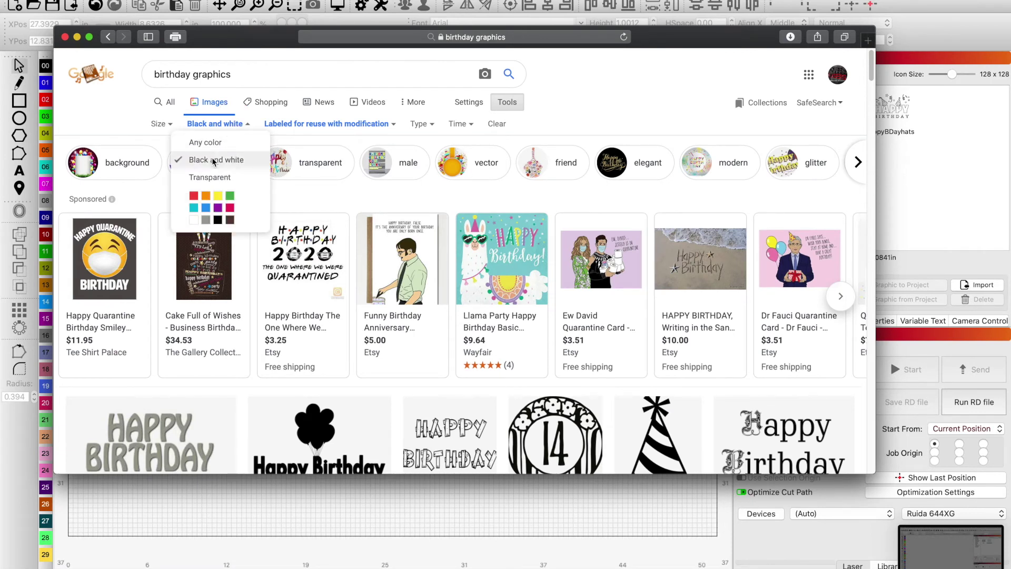
{"action": "left_click", "coordinate": [373, 124]}
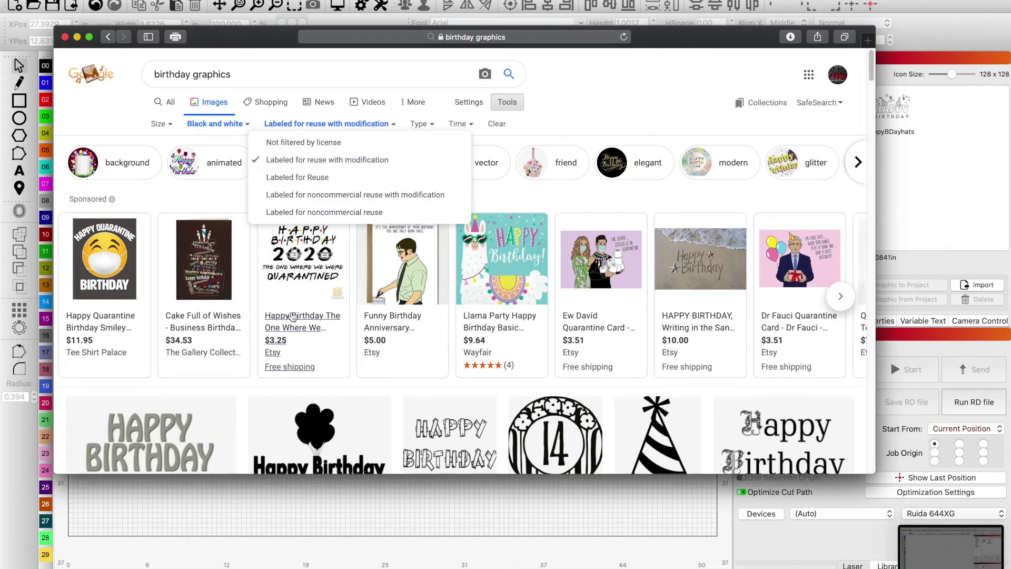
Copy the Sweet 16 lips image and return to LightBurn
{"action": "scroll", "coordinate": [279, 321], "scroll_direction": "down", "scroll_amount": 10}
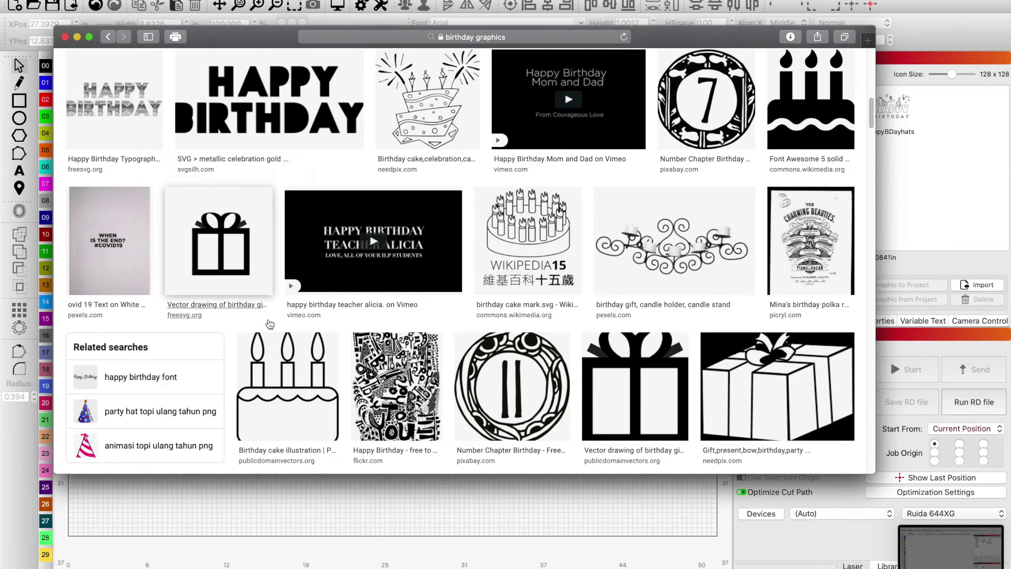
{"action": "scroll", "coordinate": [270, 324], "scroll_direction": "down", "scroll_amount": 15}
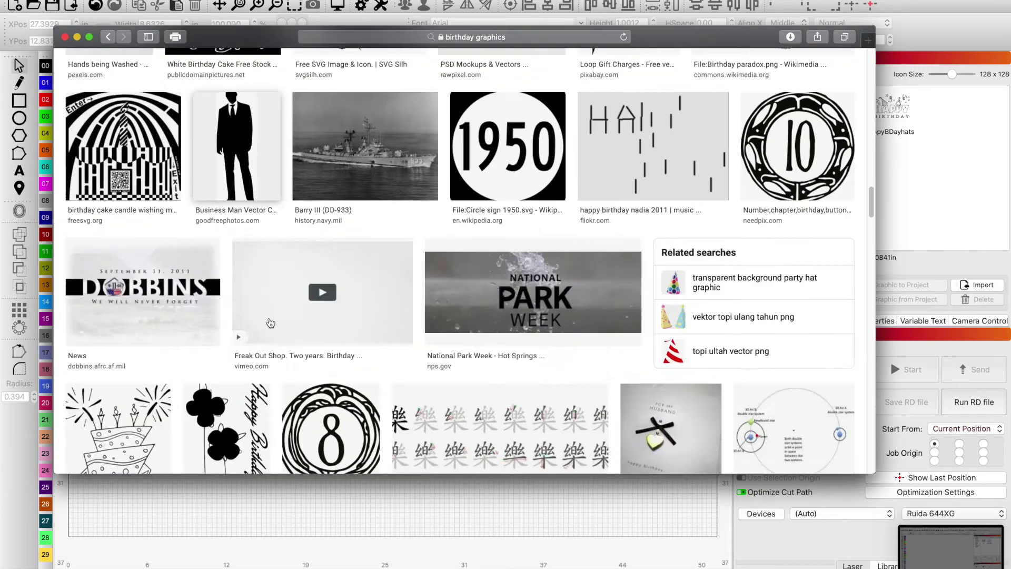
{"action": "scroll", "coordinate": [270, 323], "scroll_direction": "down", "scroll_amount": 8}
{"action": "scroll", "coordinate": [270, 322], "scroll_direction": "down", "scroll_amount": 10}
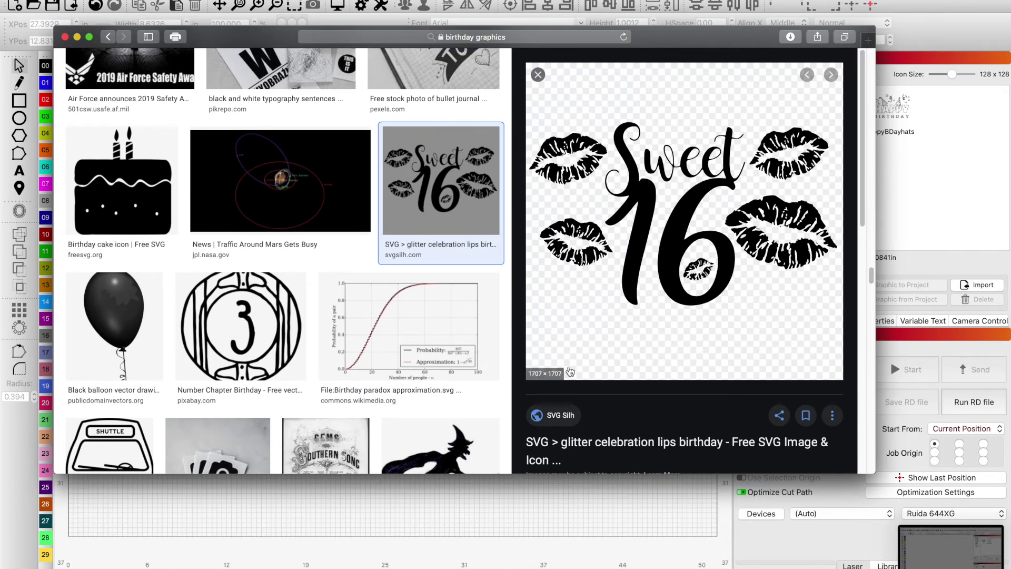
{"action": "right_click", "coordinate": [639, 251]}
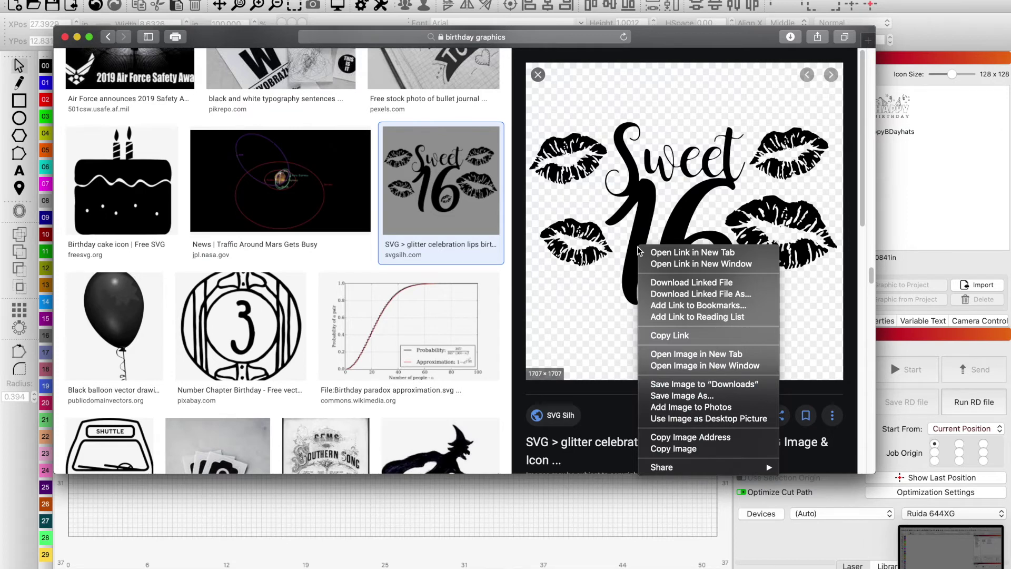
{"action": "left_click", "coordinate": [679, 449]}
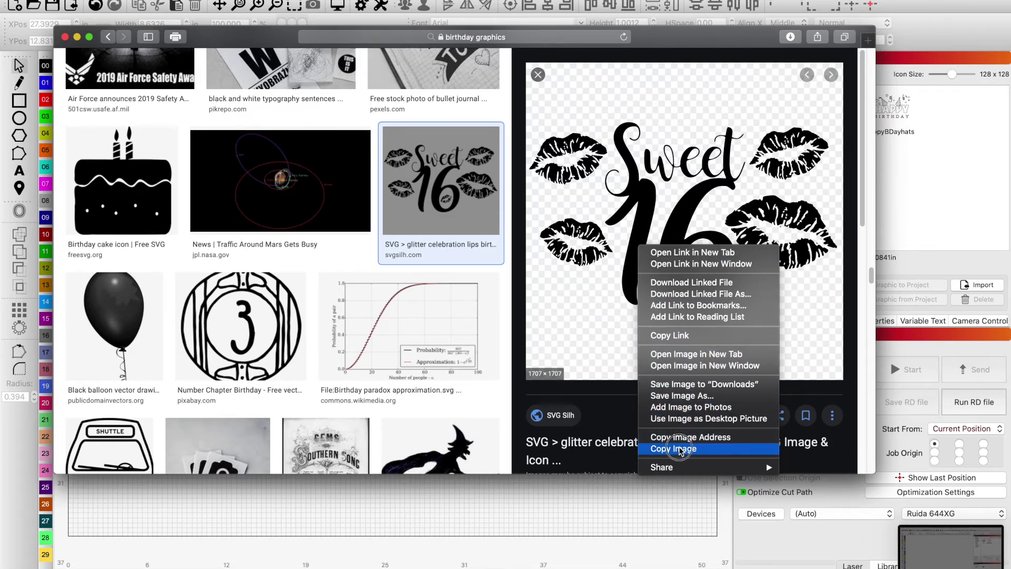
{"action": "left_click", "coordinate": [302, 501]}
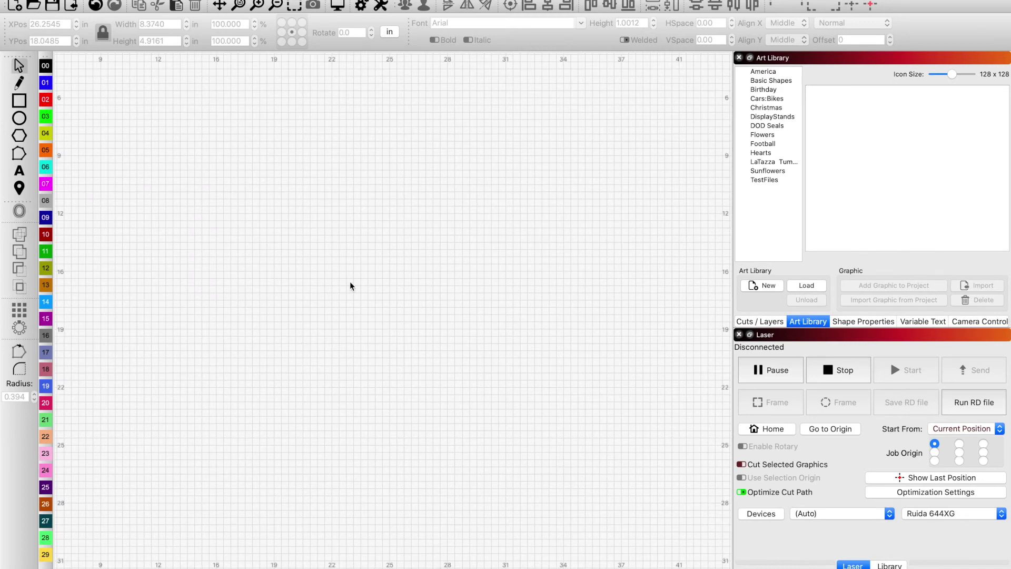
Paste the Sweet 16 lips image (about 8.37 × 4.92 in) and open Trace Image with Alt+T
{"action": "right_click", "coordinate": [348, 275]}
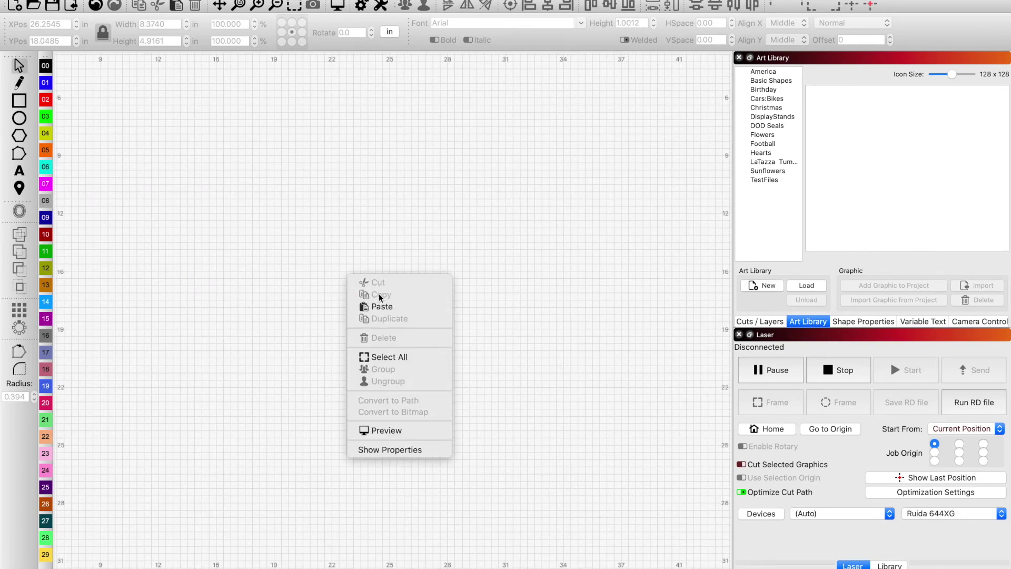
{"action": "left_click", "coordinate": [379, 307]}
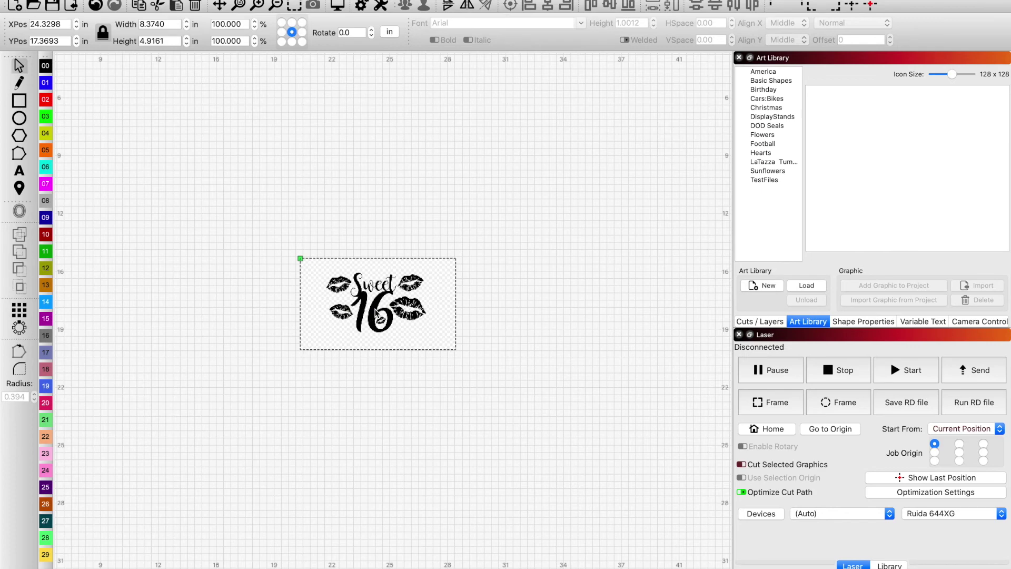
{"action": "scroll", "coordinate": [375, 311], "scroll_direction": "up", "scroll_amount": 4}
{"action": "scroll", "coordinate": [376, 311], "scroll_direction": "up", "scroll_amount": 3}
{"action": "scroll", "coordinate": [375, 306], "scroll_direction": "down", "scroll_amount": 2}
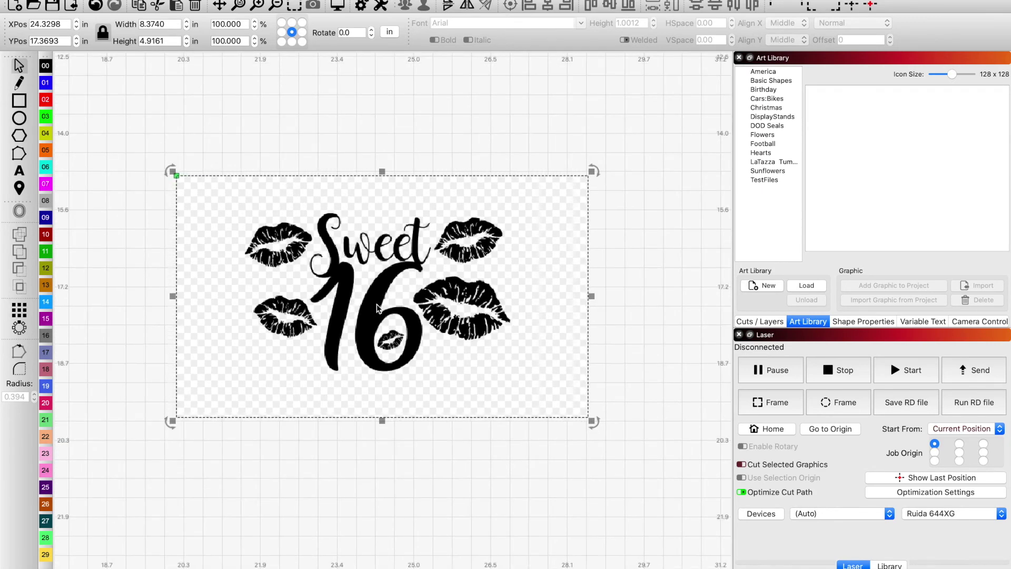
{"action": "key", "text": "alt+t"}
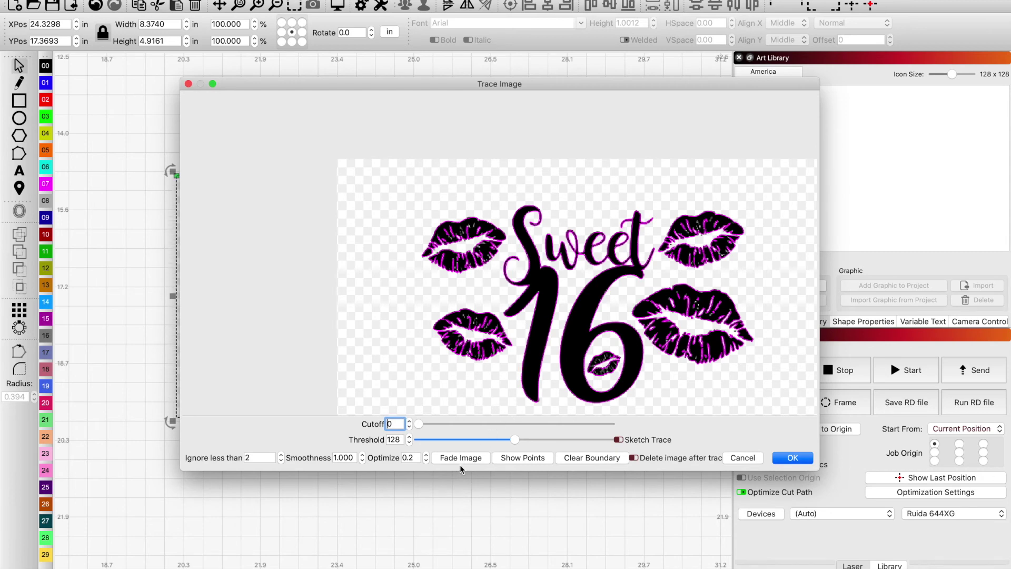
Fade the image to check the trace, accept it, and drag the bitmap down-left off the outline
{"action": "left_click", "coordinate": [474, 457]}
{"action": "scroll", "coordinate": [538, 356], "scroll_direction": "up", "scroll_amount": 10}
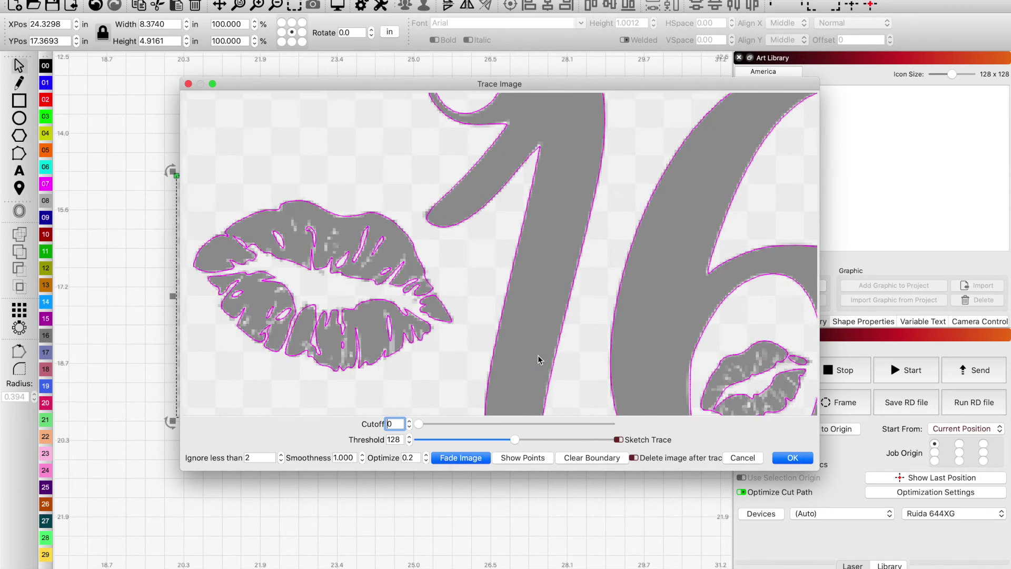
{"action": "scroll", "coordinate": [538, 356], "scroll_direction": "down", "scroll_amount": 10}
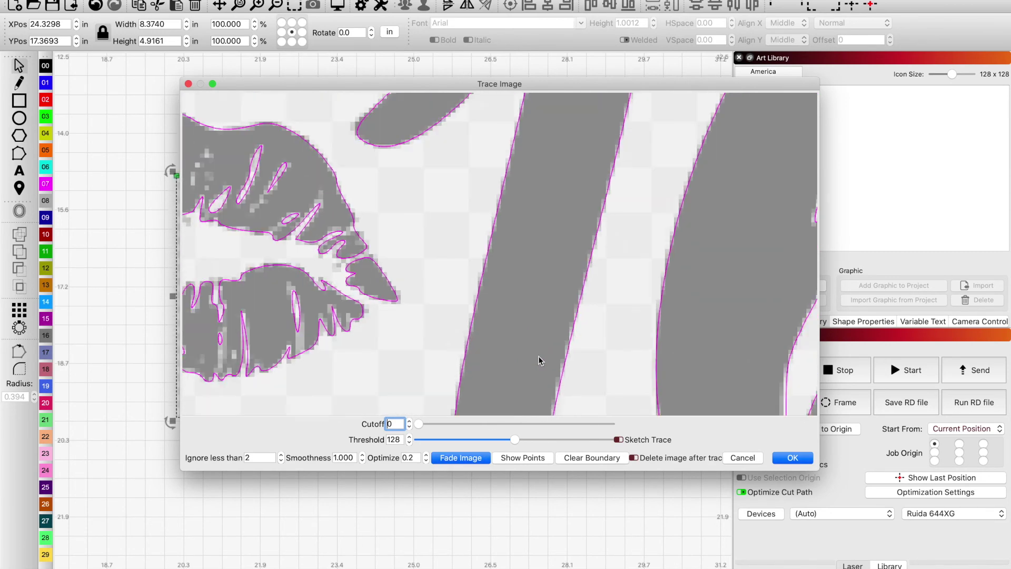
{"action": "scroll", "coordinate": [521, 348], "scroll_direction": "down", "scroll_amount": 3}
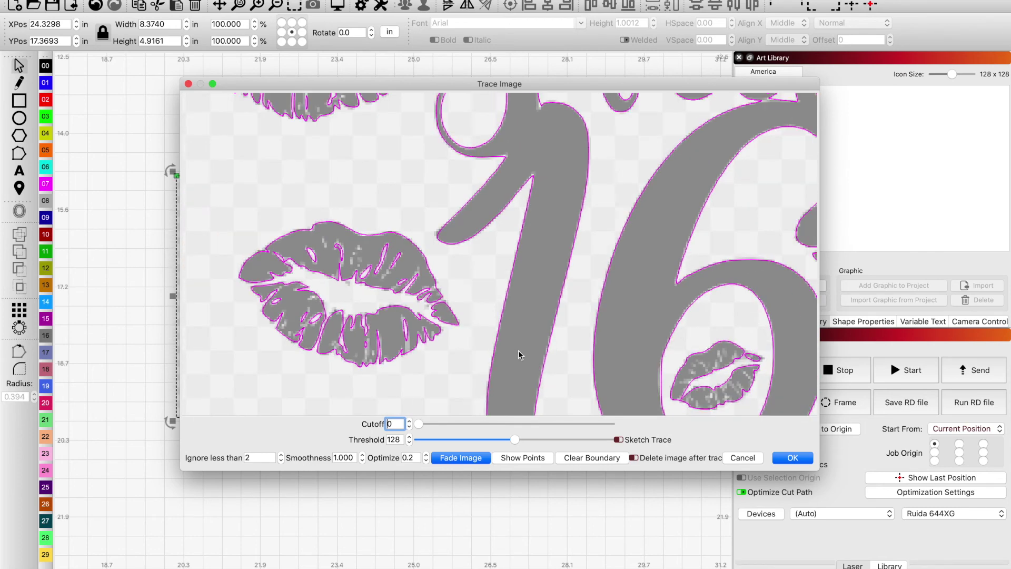
{"action": "scroll", "coordinate": [517, 326], "scroll_direction": "up", "scroll_amount": 2}
{"action": "scroll", "coordinate": [533, 328], "scroll_direction": "down", "scroll_amount": 8}
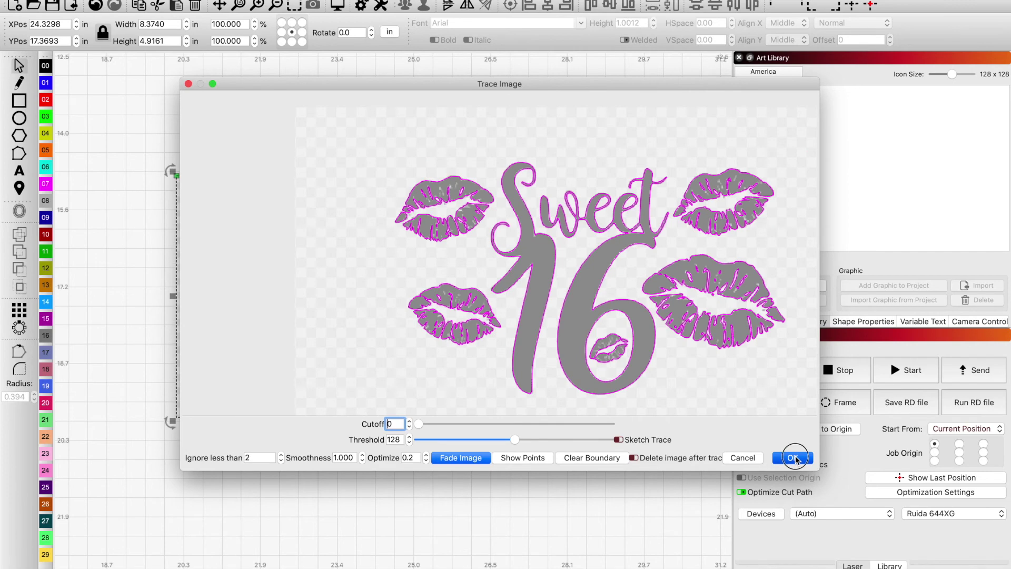
{"action": "left_click", "coordinate": [795, 460]}
{"action": "left_click_drag", "start_coordinate": [487, 379], "coordinate": [386, 442]}
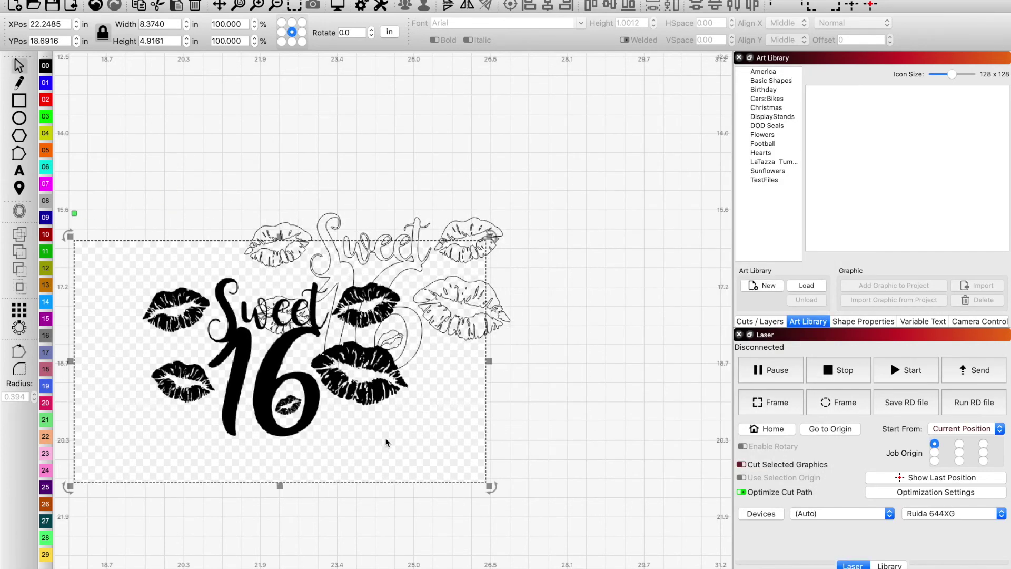
Delete the bitmap, select the traced outline, and start adding it to the Birthday library
{"action": "key", "text": "Delete"}
{"action": "left_click_drag", "start_coordinate": [219, 183], "coordinate": [567, 434]}
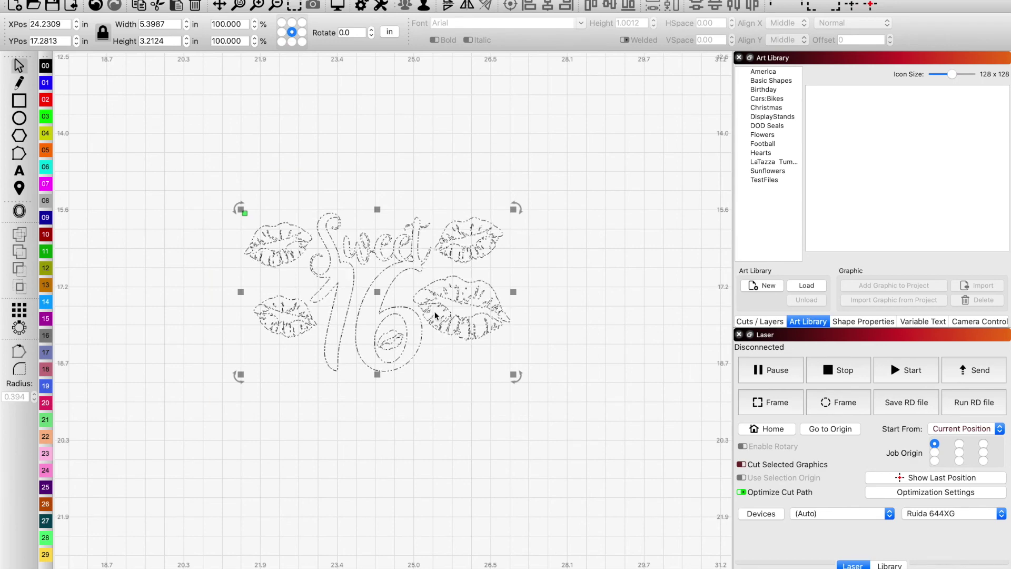
{"action": "left_click", "coordinate": [774, 90]}
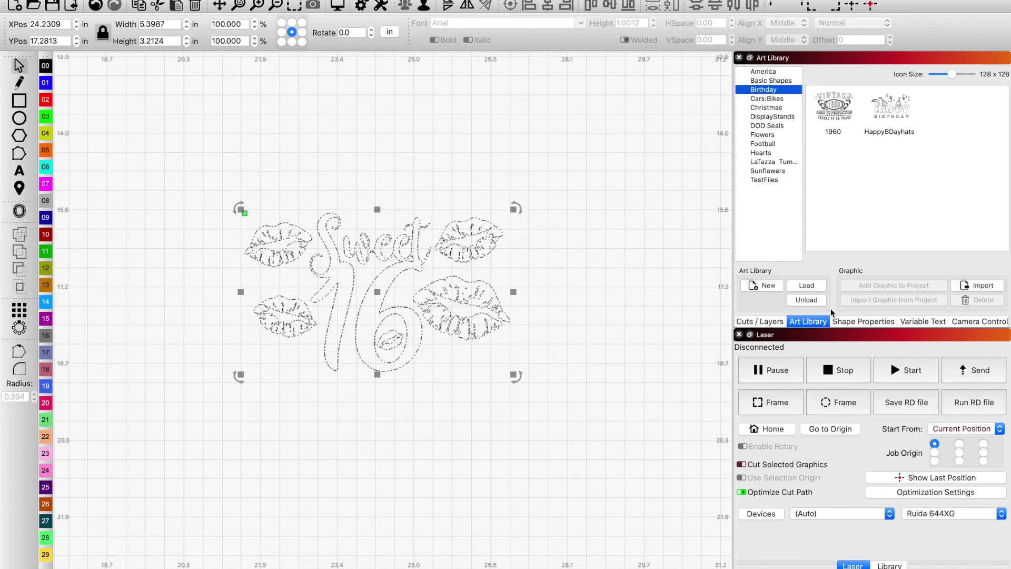
{"action": "left_click", "coordinate": [573, 329]}
{"action": "left_click_drag", "start_coordinate": [192, 140], "coordinate": [634, 443]}
{"action": "left_click", "coordinate": [925, 299]}
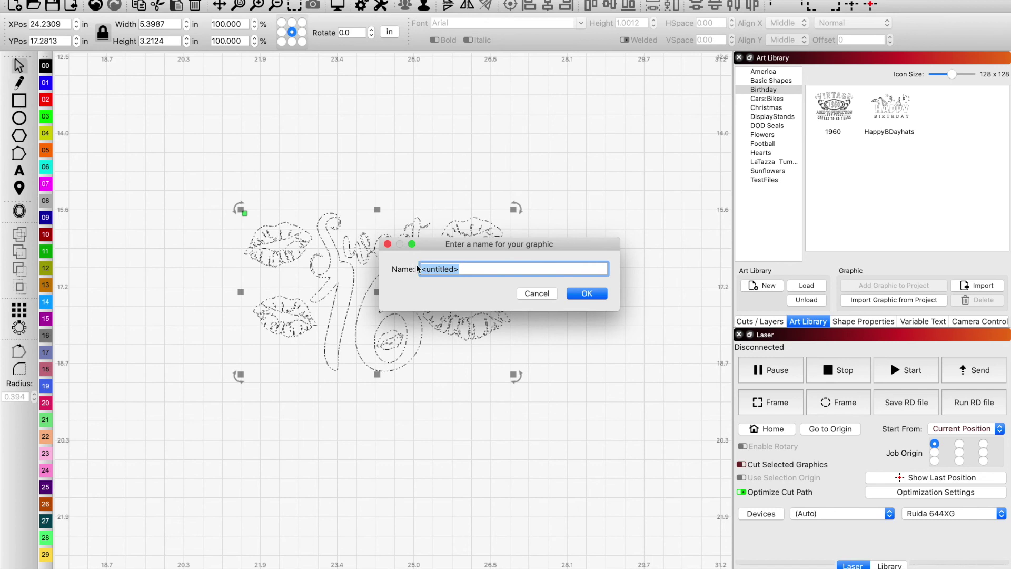
Name the new Birthday graphic 'Sweet16', confirm it, and deselect the outline
{"action": "type", "text": "Sw"}
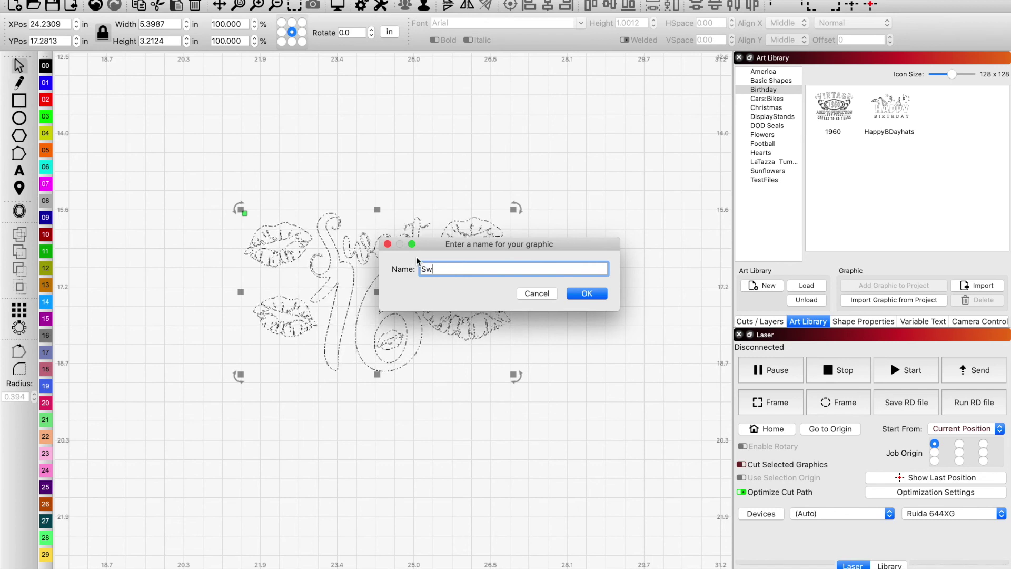
{"action": "type", "text": "eet16"}
{"action": "left_click", "coordinate": [593, 296]}
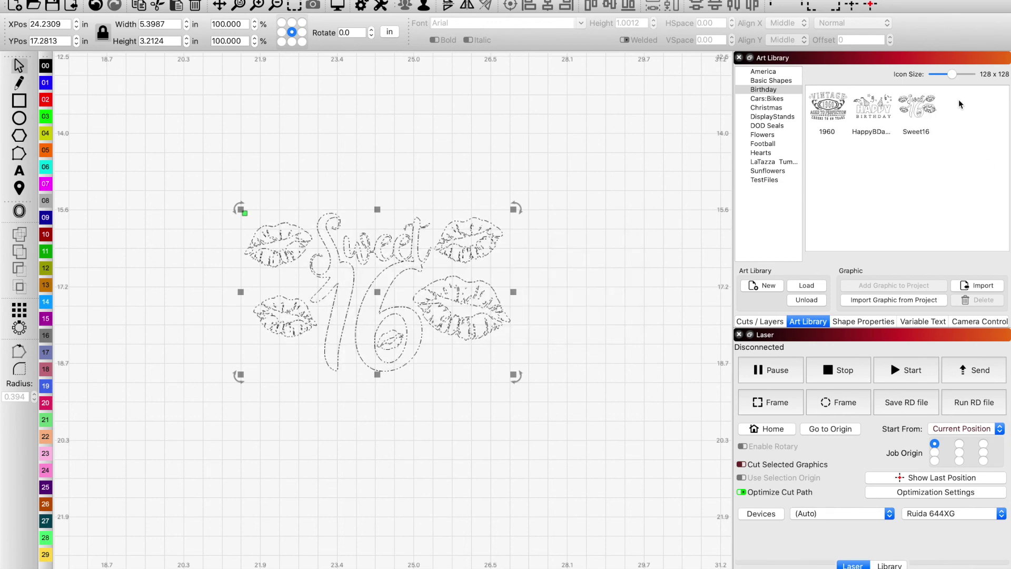
{"action": "left_click", "coordinate": [593, 248]}
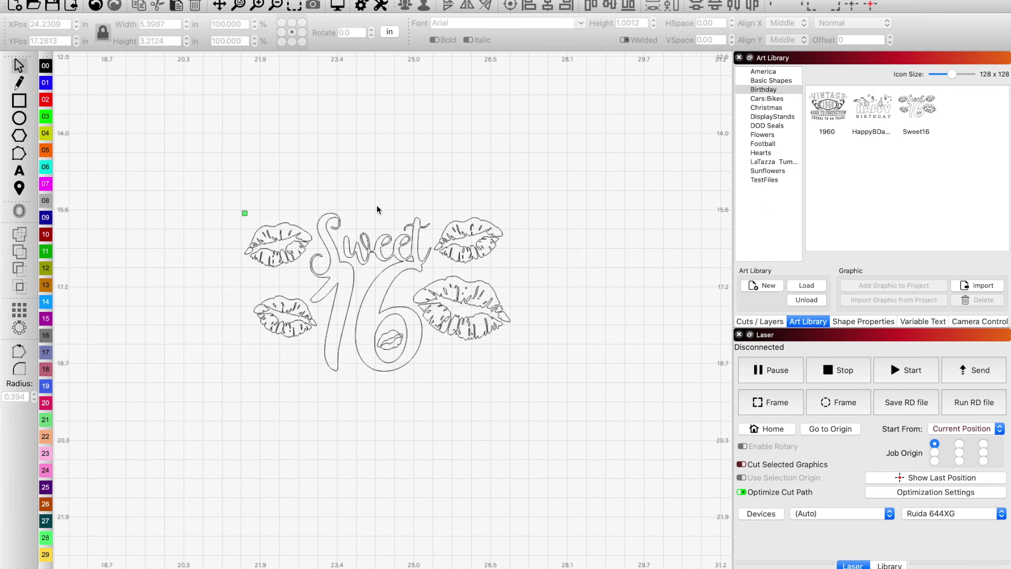
Delete the traced Sweet 16 outline from the canvas, leaving it blank
{"action": "left_click_drag", "start_coordinate": [123, 172], "coordinate": [613, 485]}
{"action": "key", "text": "Delete"}
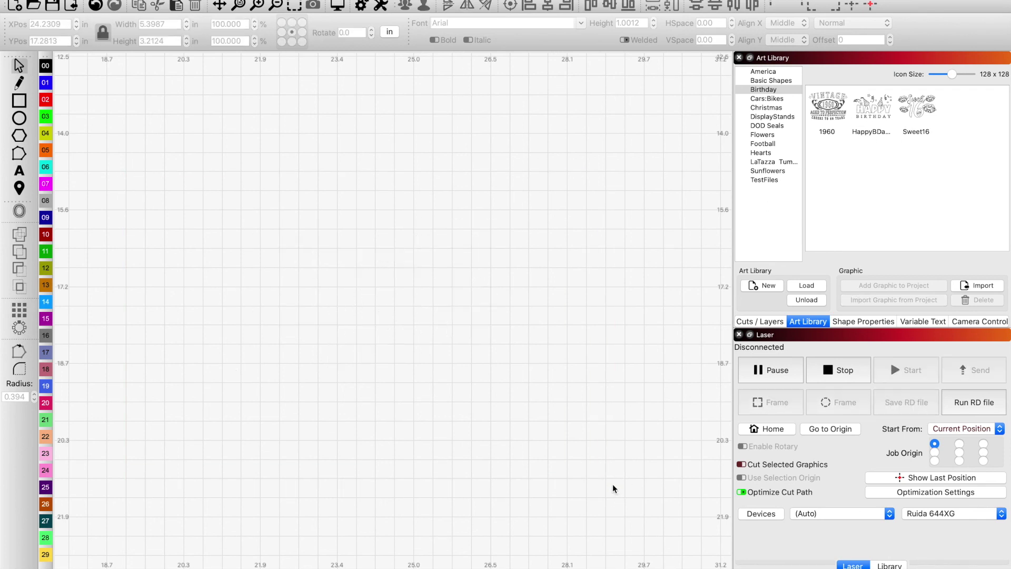